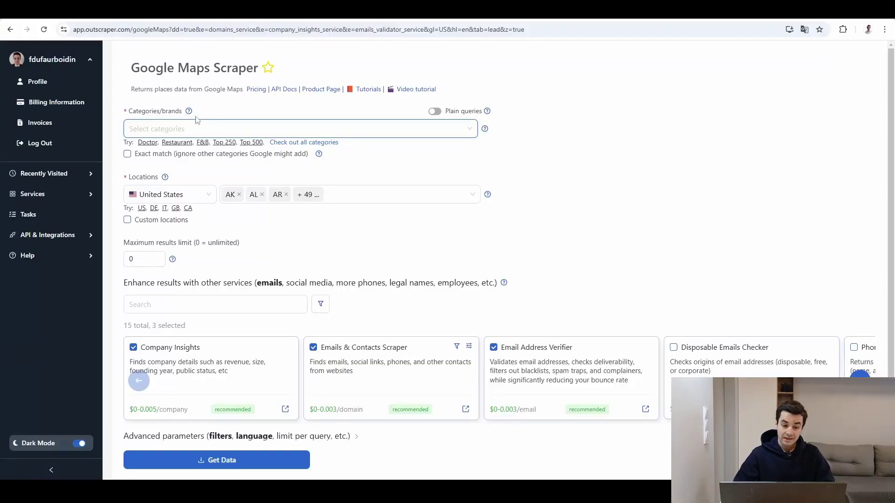
# Step: Browse the full Google Maps category list, then pick Restaurant from the Categories dropdown
pyautogui.click(297, 147)
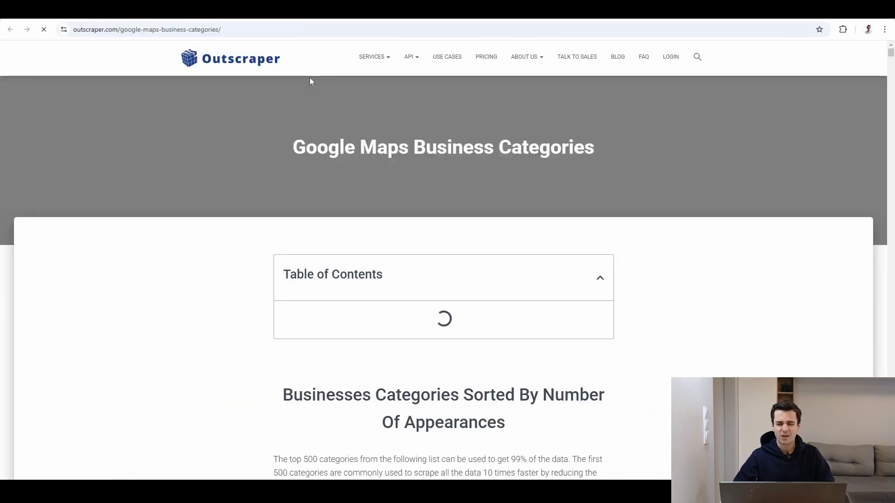
pyautogui.scroll(-5, 391, 294)
pyautogui.scroll(-20, 390, 294)
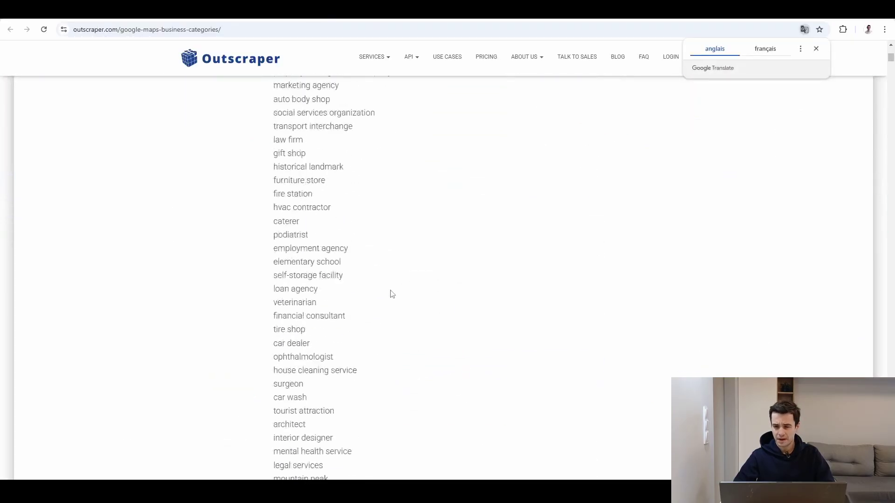
pyautogui.scroll(-20, 391, 294)
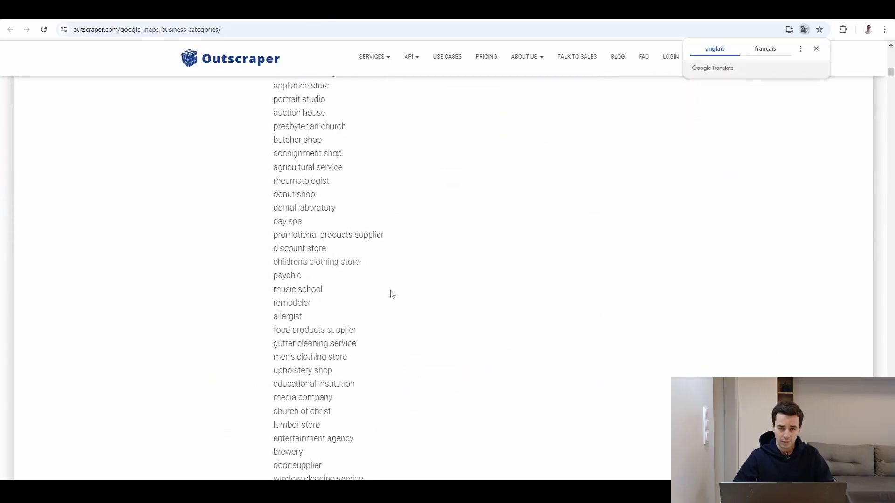
pyautogui.hotkey('alt', 'Left')
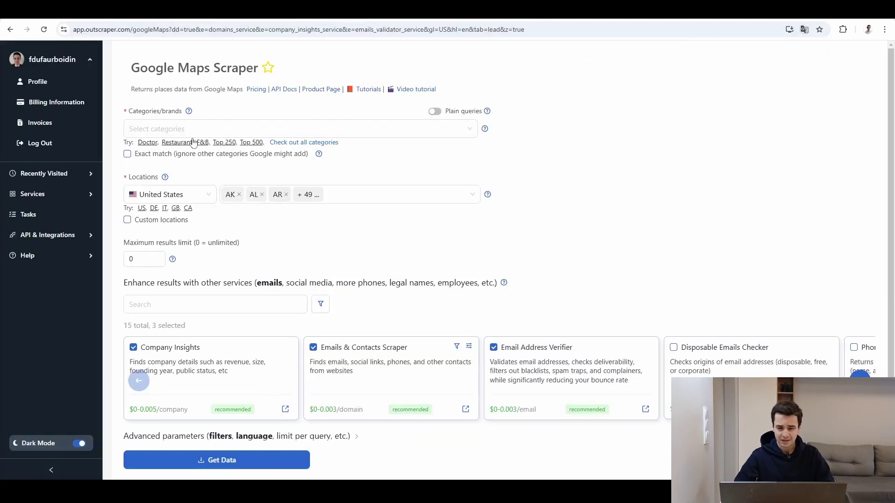
pyautogui.click(183, 129)
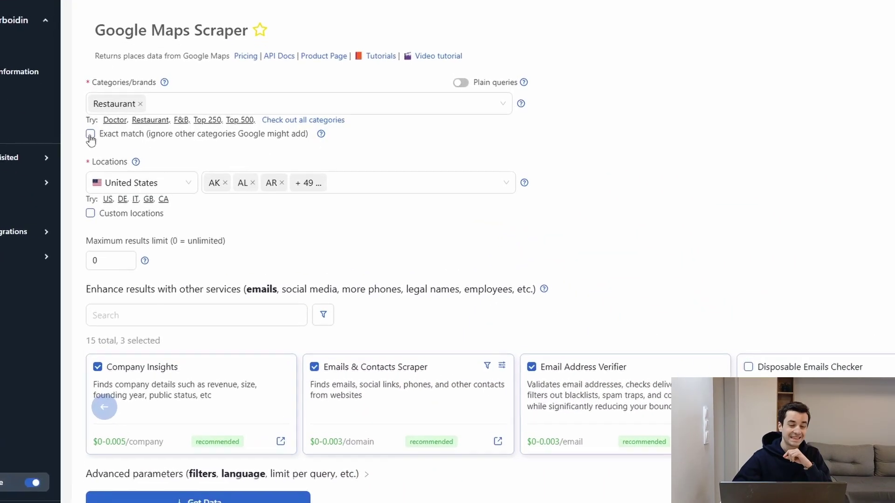
# Step: Turn on Exact match for the category and keep United States as the country
pyautogui.click(127, 154)
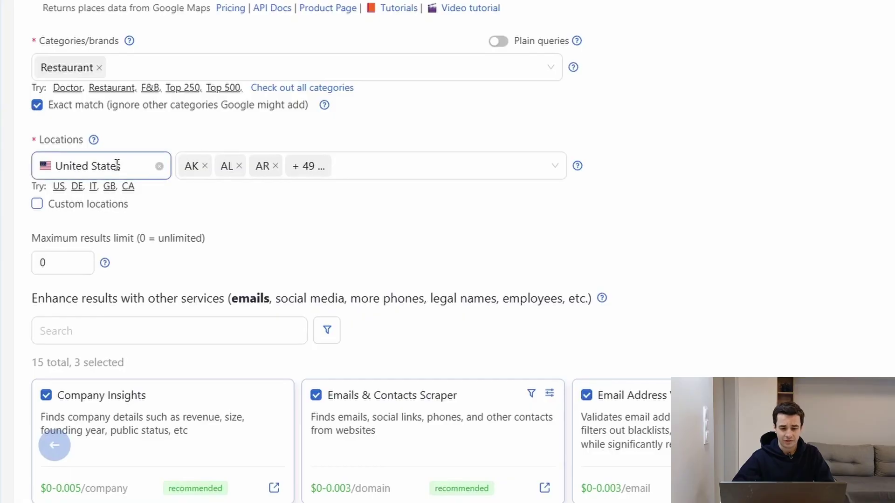
pyautogui.click(148, 172)
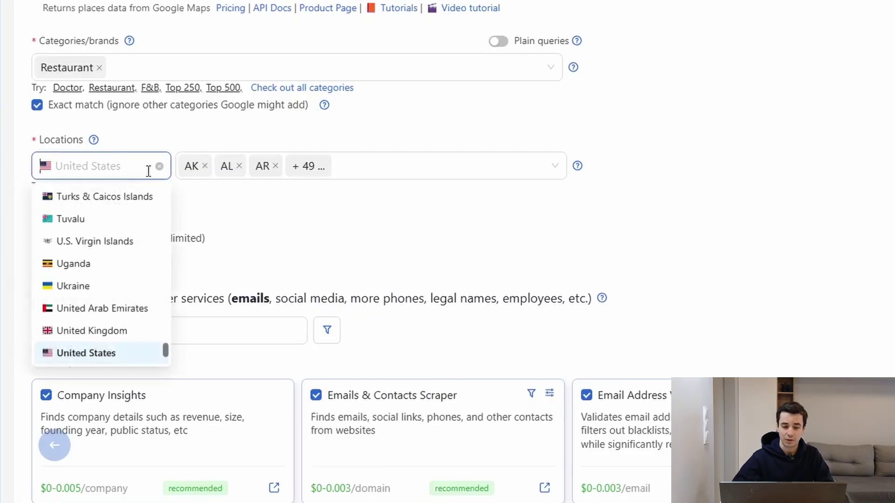
pyautogui.scroll(-4, 101, 287)
pyautogui.click(298, 242)
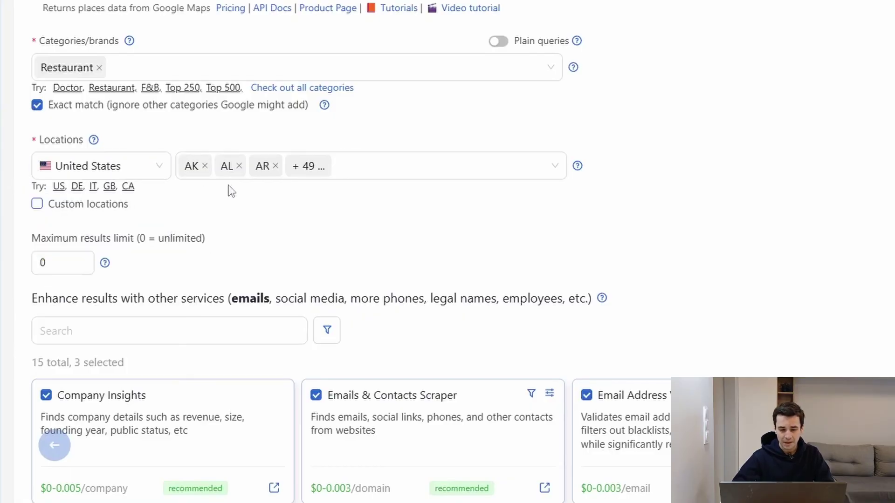
# Step: Narrow the Locations field to Nashville, TN only
pyautogui.click(414, 164)
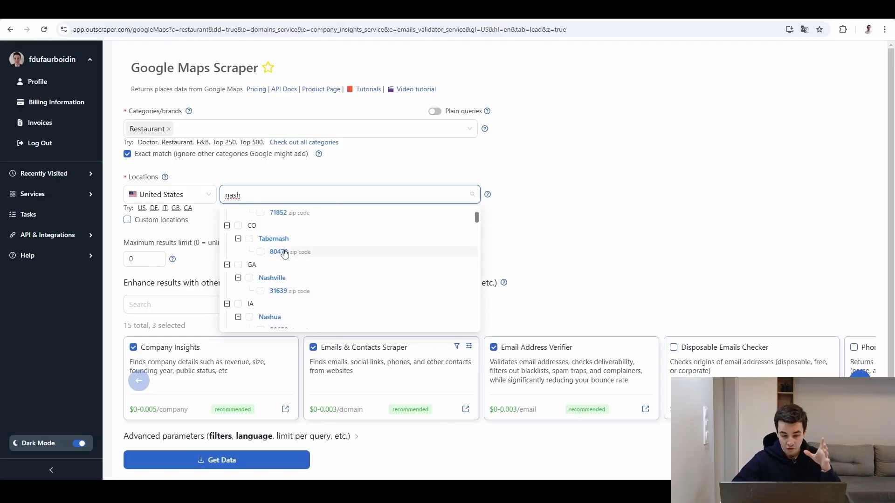
pyautogui.scroll(1, 285, 253)
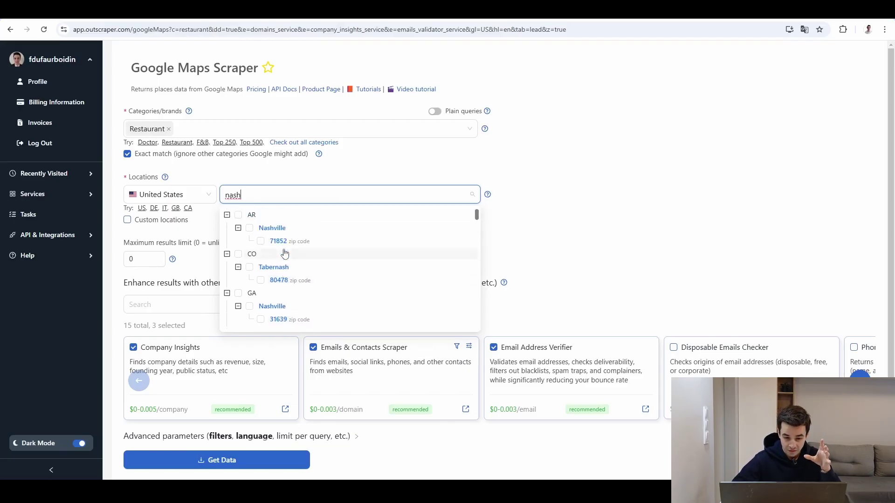
pyautogui.scroll(-5, 261, 247)
pyautogui.click(249, 234)
pyautogui.scroll(-4, 256, 239)
pyautogui.click(204, 245)
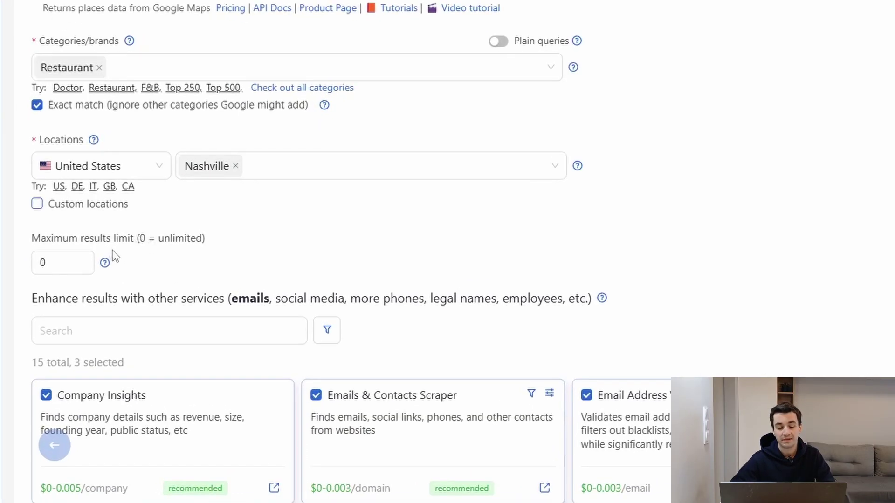
# Step: Set the maximum results limit to 30, with Company Insights, Emails & Contacts and Email Verifier enrichments
pyautogui.scroll(-1, 52, 263)
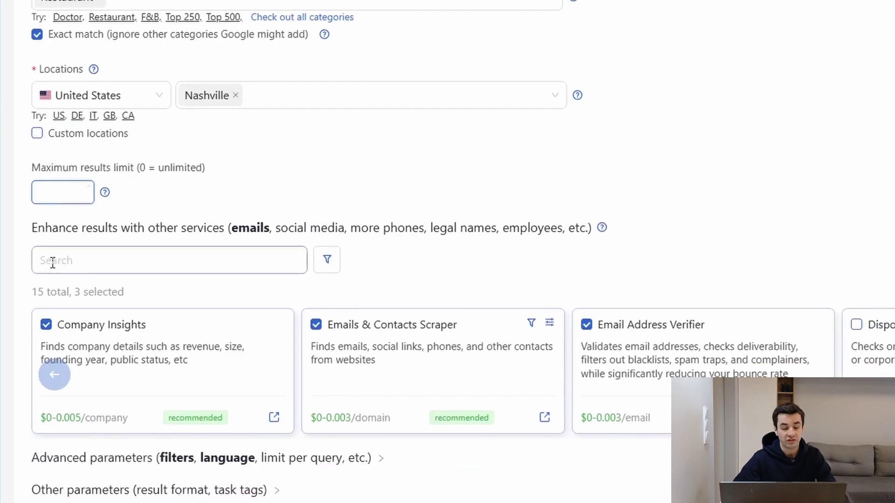
pyautogui.write('30')
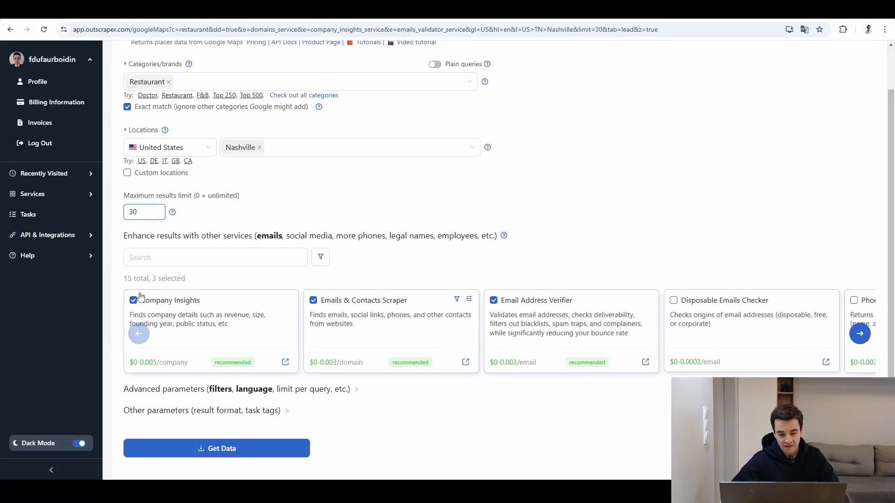
pyautogui.click(133, 300)
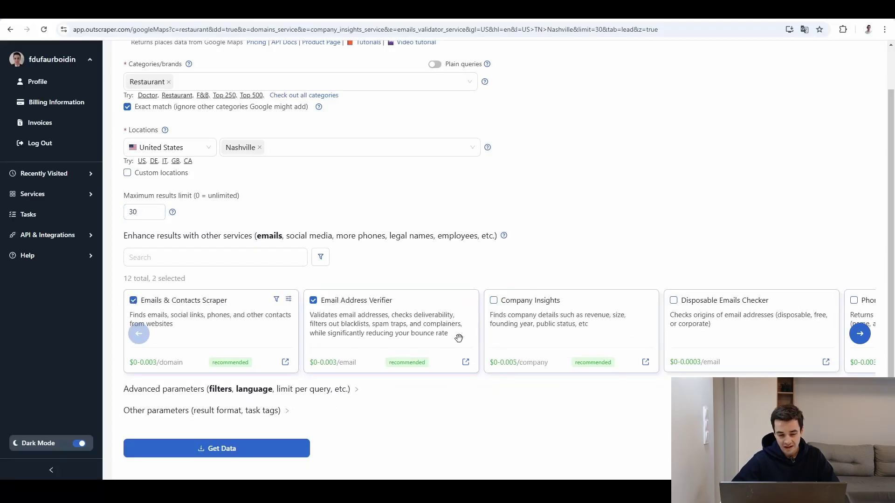
pyautogui.click(133, 303)
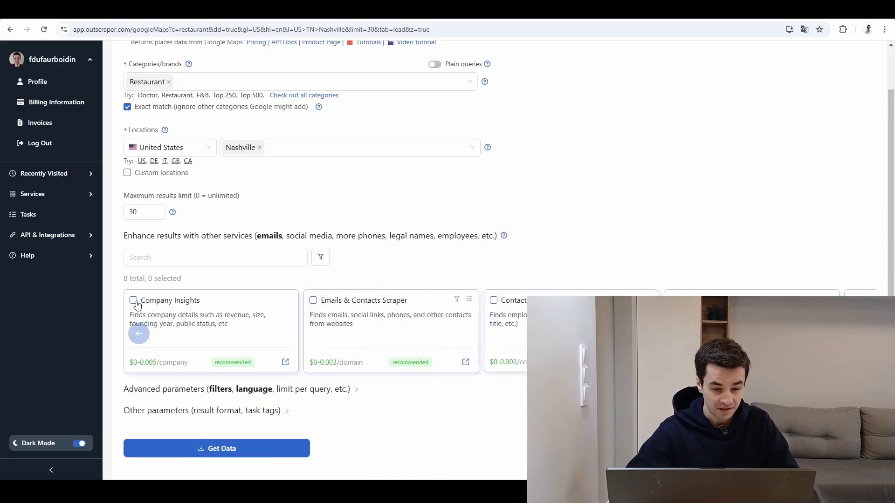
pyautogui.click(134, 302)
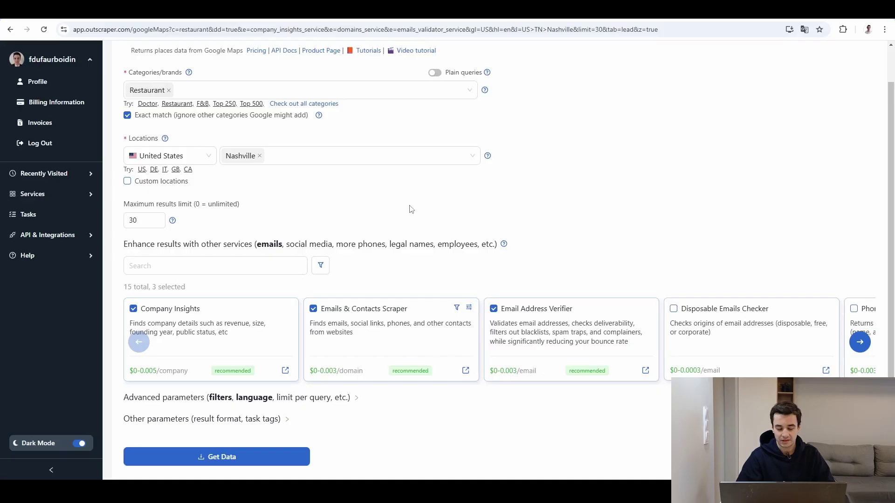
# Step: Add advanced filters: business_status equals operational and site is not blank
pyautogui.click(221, 397)
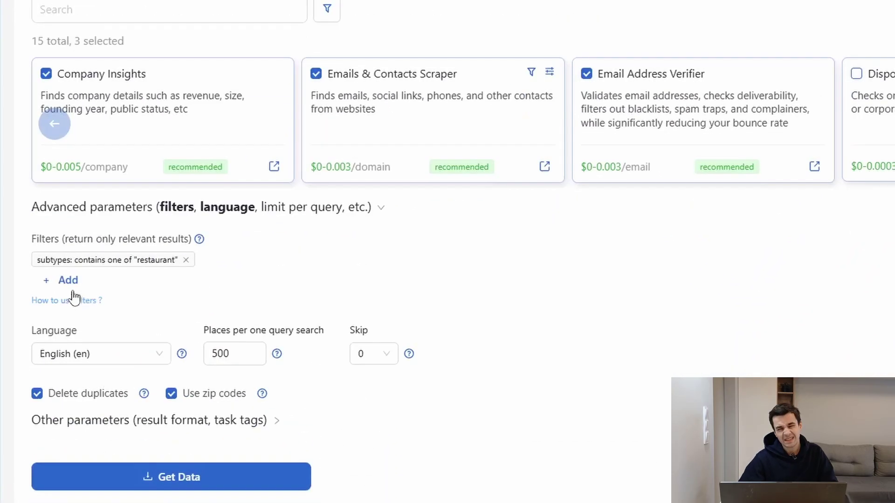
pyautogui.click(68, 281)
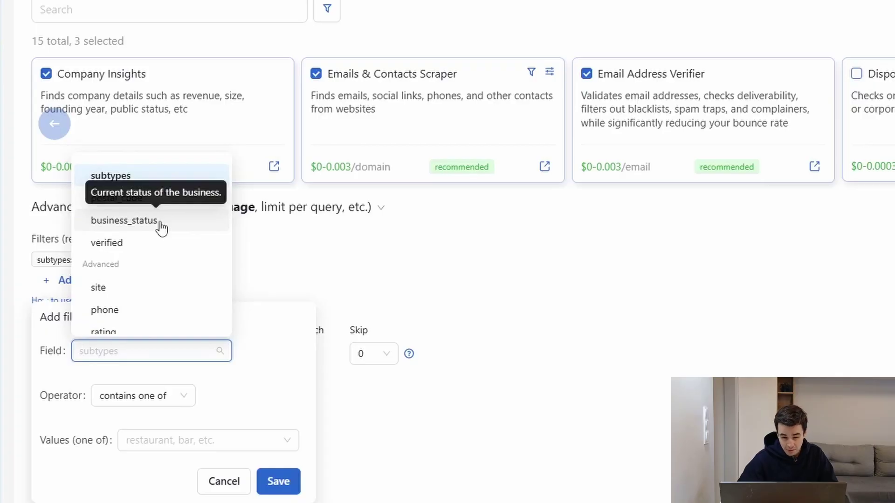
pyautogui.click(178, 223)
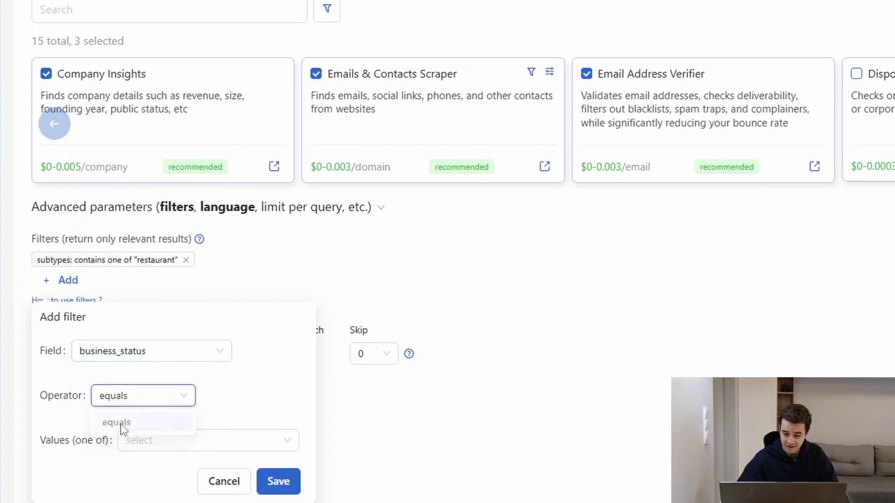
pyautogui.click(151, 447)
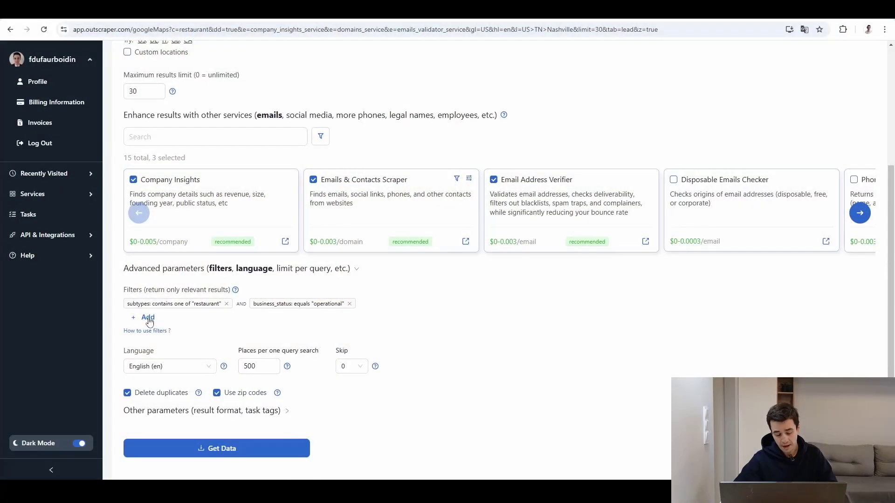
pyautogui.click(148, 317)
pyautogui.click(201, 364)
pyautogui.click(190, 327)
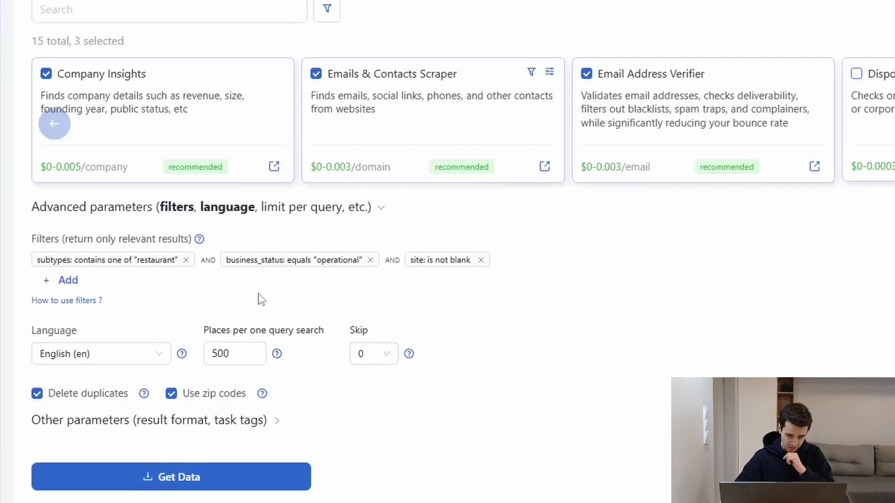
pyautogui.moveTo(280, 358)
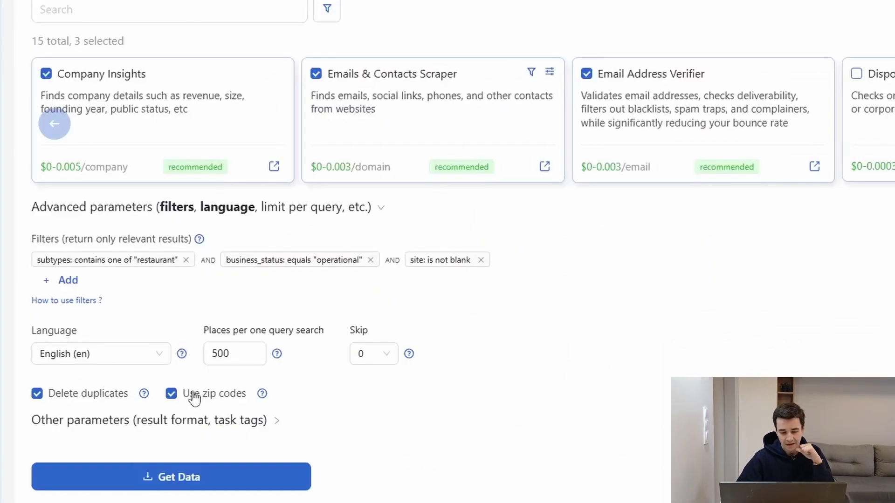
# Step: Keep XLSX as the result format, tag the task restau_nashville, and submit it
pyautogui.click(218, 421)
pyautogui.scroll(-3, 218, 422)
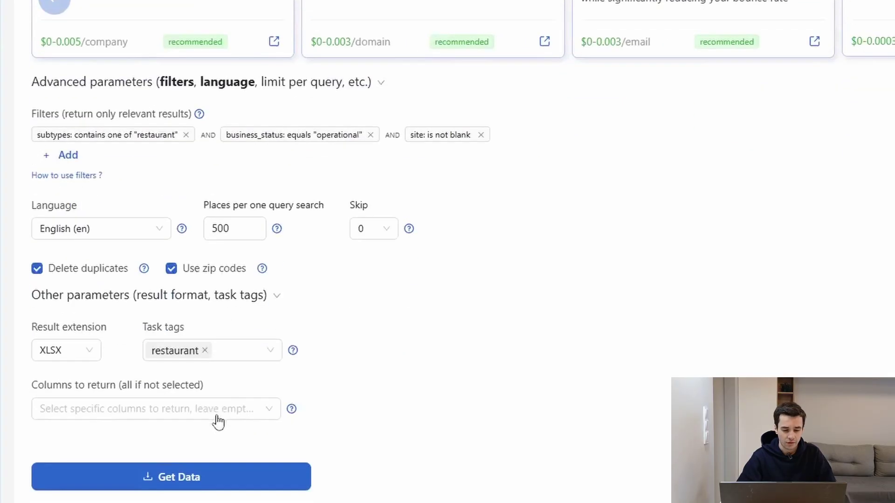
pyautogui.click(91, 352)
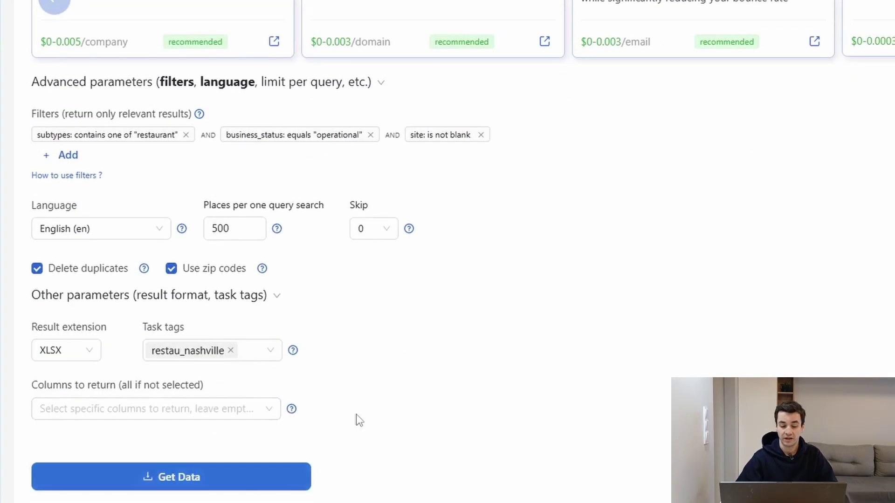
pyautogui.click(146, 485)
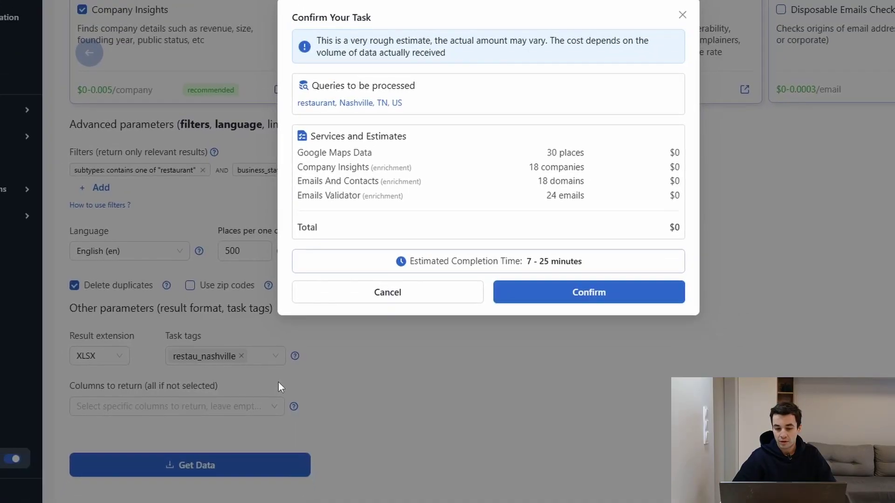
pyautogui.click(544, 300)
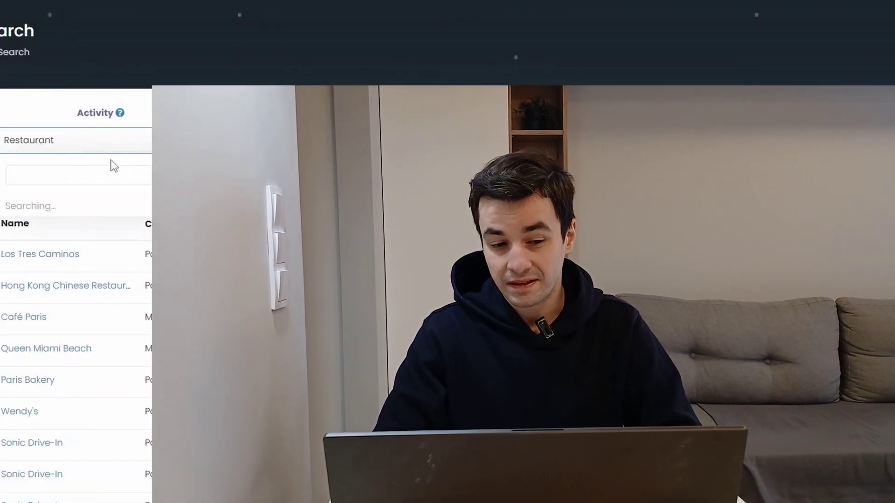
# Step: Set Scrap.io's Level 1 division to Tennessee
pyautogui.scroll(10, 88, 260)
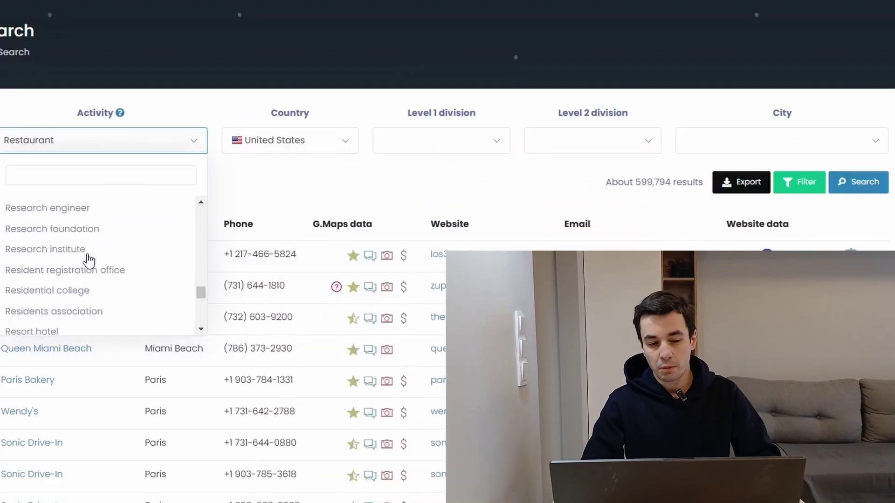
pyautogui.scroll(-10, 107, 242)
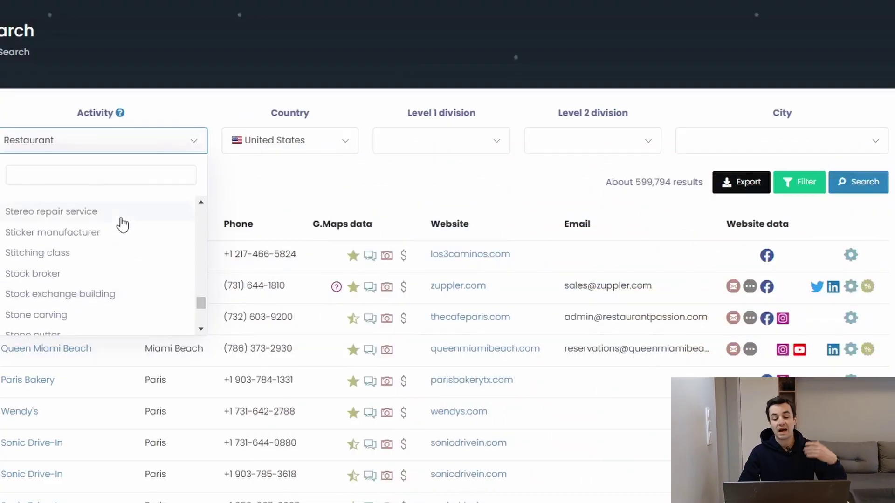
pyautogui.scroll(-12, 123, 224)
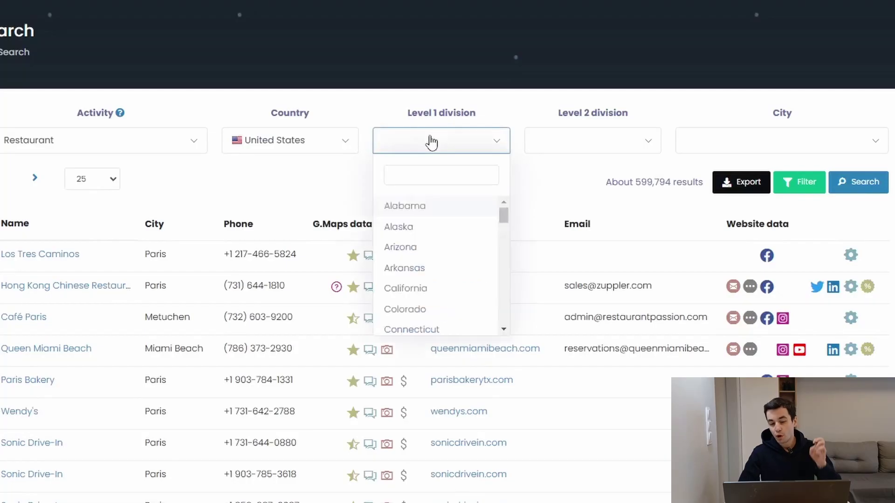
pyautogui.rightClick(594, 140)
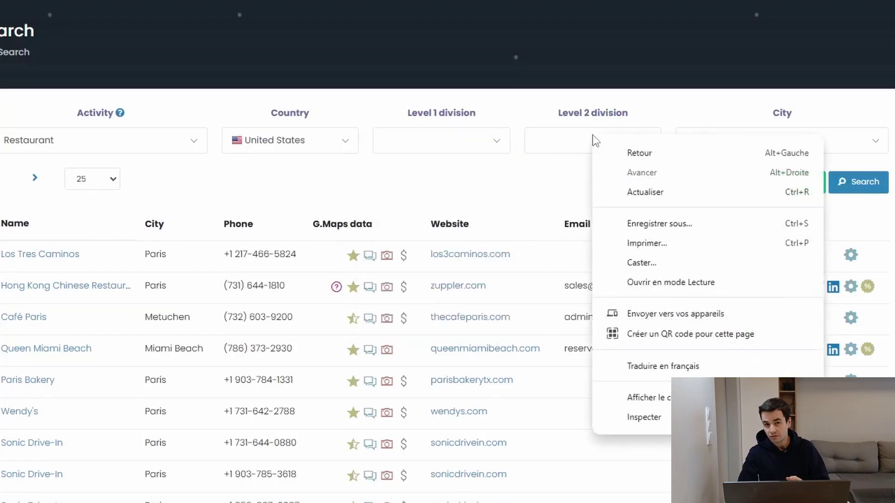
pyautogui.click(471, 159)
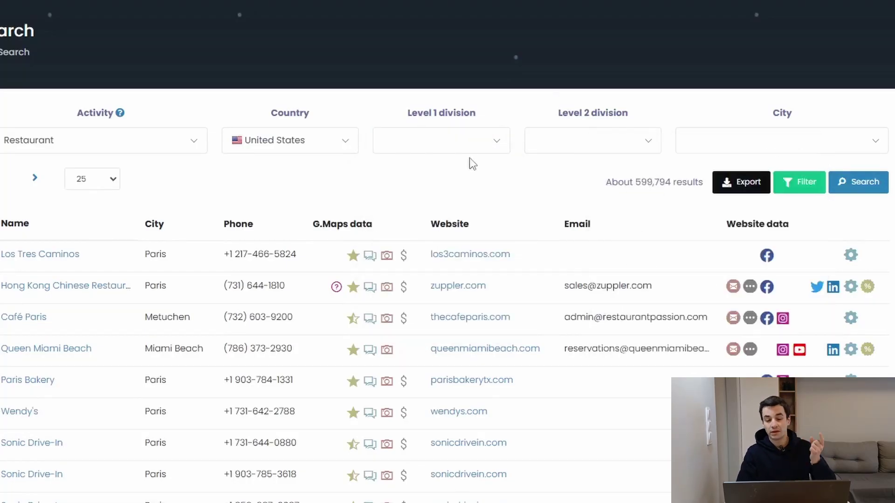
pyautogui.click(464, 151)
pyautogui.scroll(-2, 428, 260)
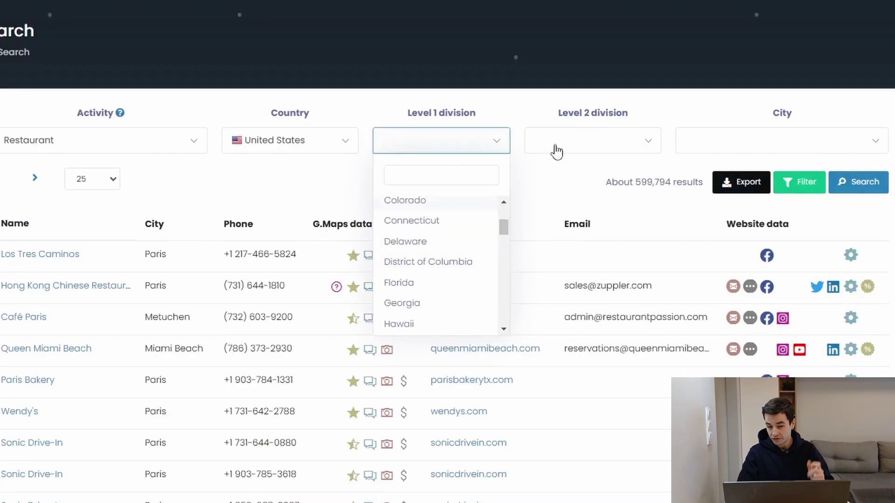
pyautogui.click(575, 131)
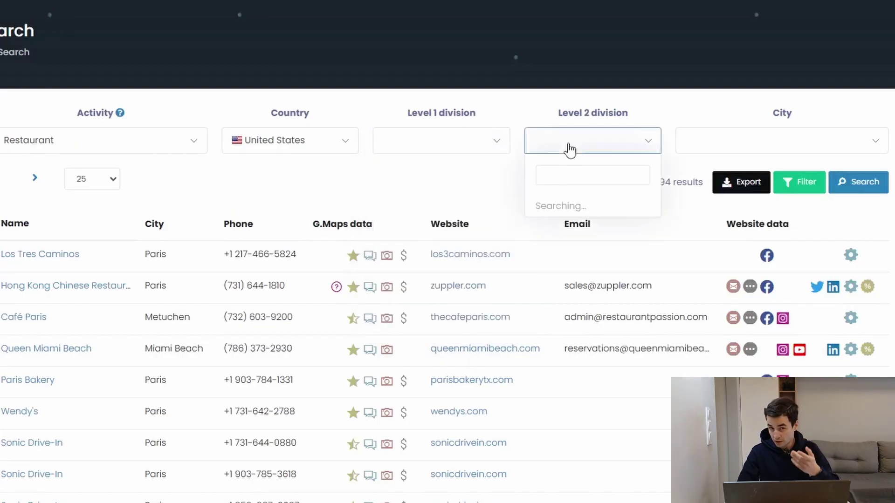
pyautogui.click(422, 143)
pyautogui.write('tenness')
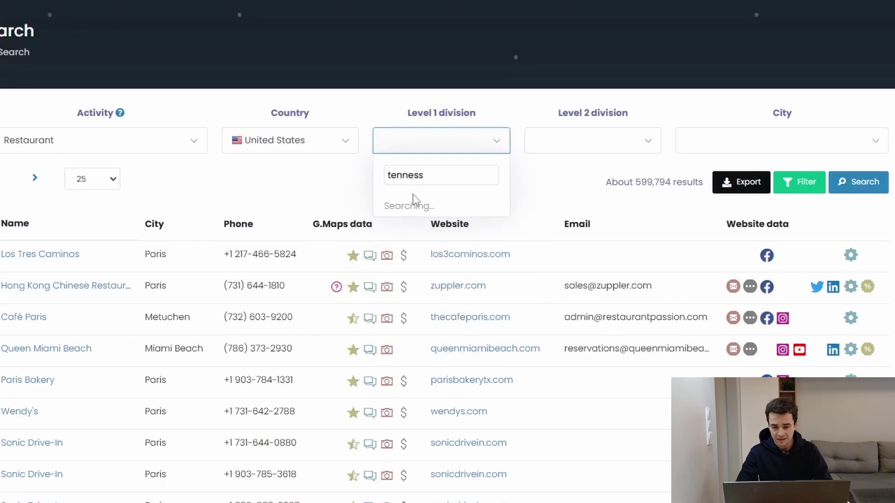
pyautogui.click(412, 206)
# Step: Choose Nashville as the city and run the restaurant search
pyautogui.click(745, 147)
pyautogui.write('no')
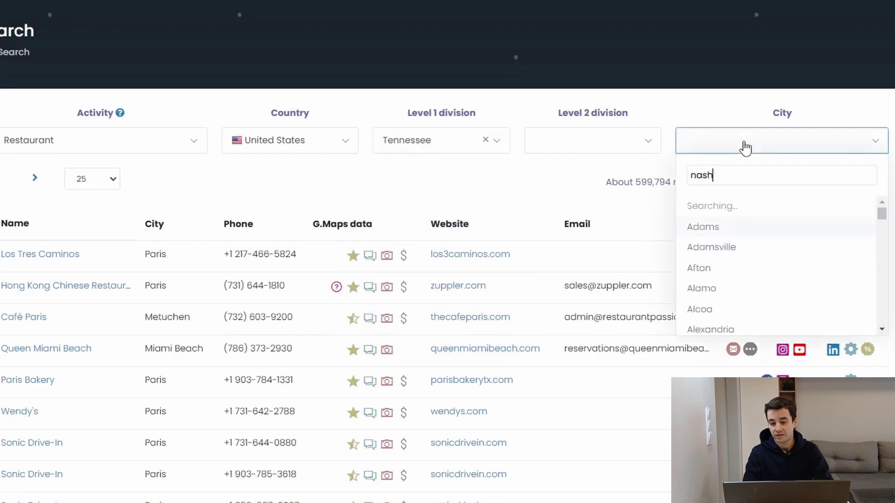
pyautogui.write('shvil')
pyautogui.click(706, 206)
pyautogui.click(845, 183)
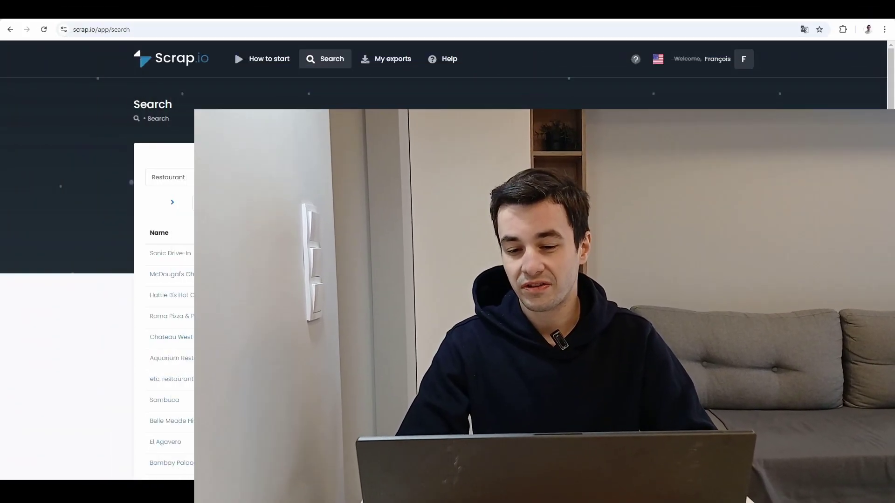
# Step: Open the filter panel to require main activity only, exclude permanently closed places, and require a website
pyautogui.click(682, 208)
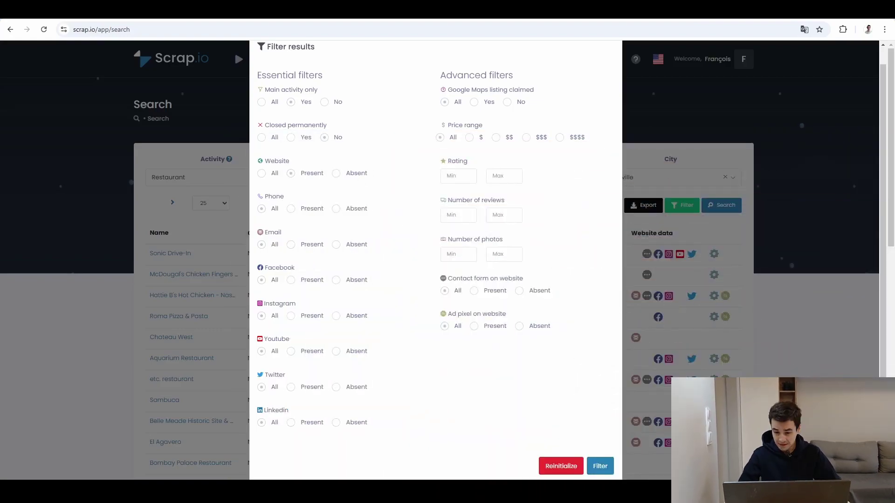
# Step: Apply the filters and export the results with the export name restau_Nashville
pyautogui.click(600, 466)
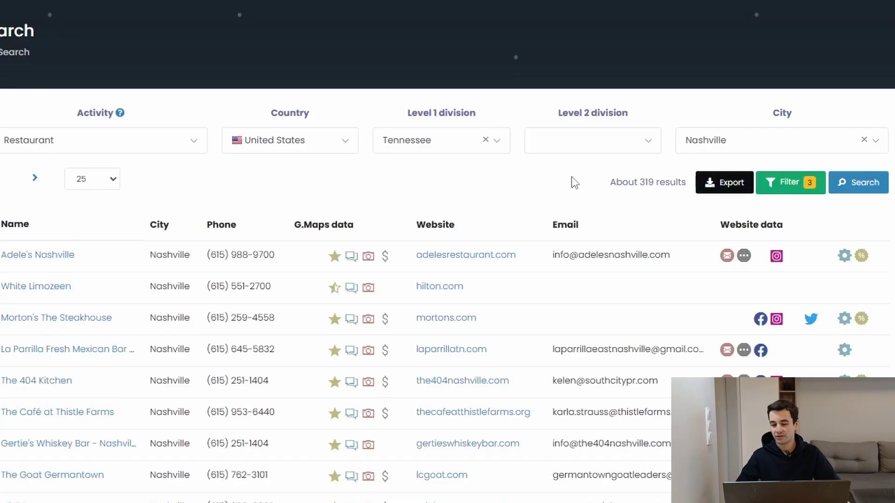
pyautogui.click(710, 182)
pyautogui.click(402, 74)
pyautogui.click(361, 41)
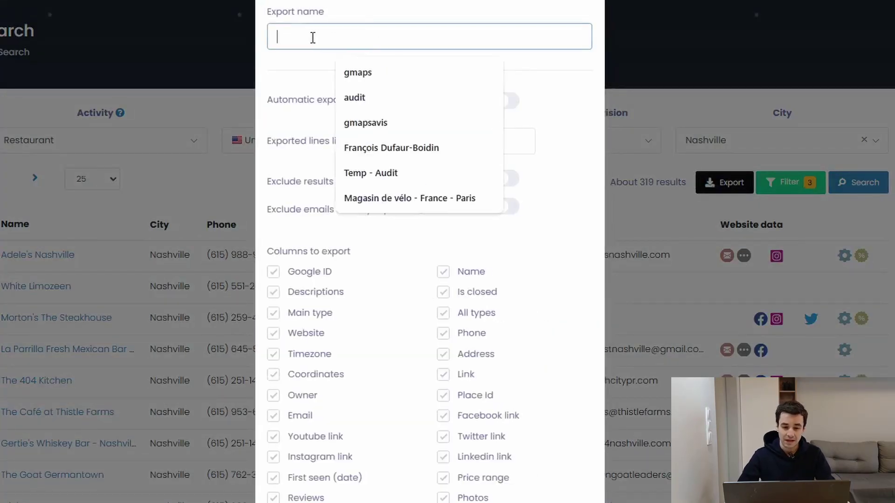
pyautogui.write('restau_Nashville')
pyautogui.click(513, 146)
pyautogui.scroll(-3, 513, 146)
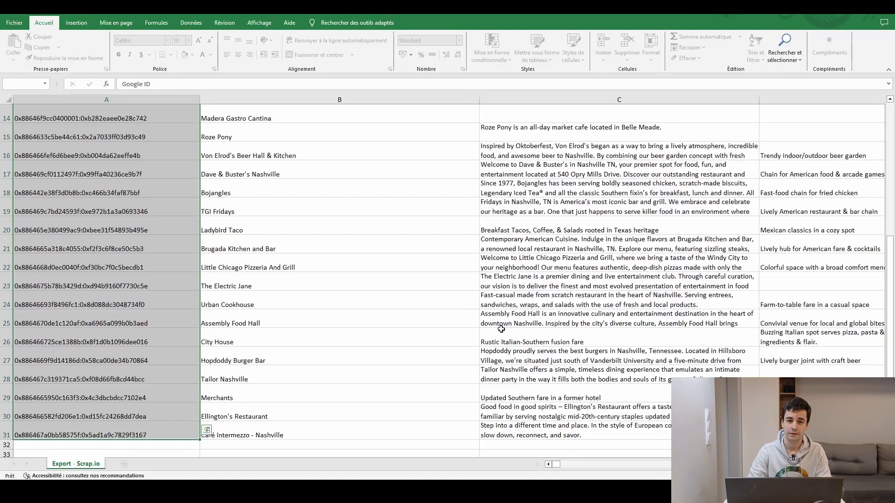
# Step: Step through the header row from Google ID and Name across Timezone, address and Postal code
pyautogui.scroll(5, 501, 329)
pyautogui.click(160, 108)
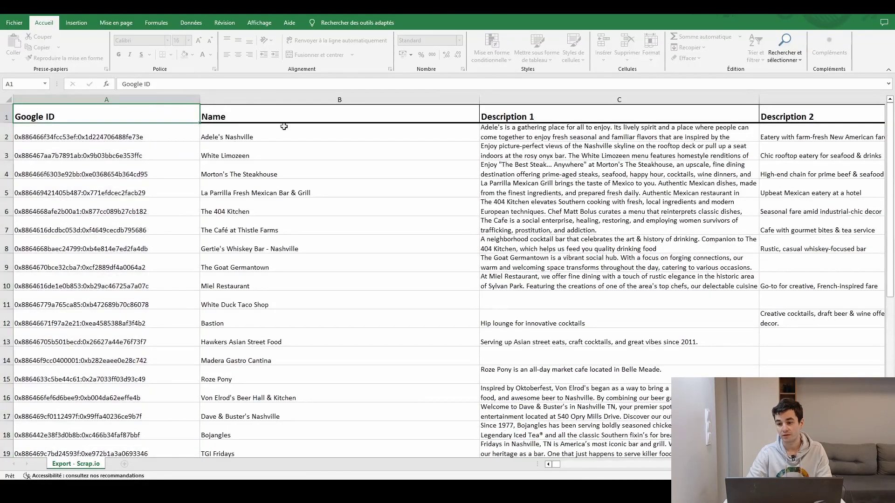
pyautogui.click(234, 117)
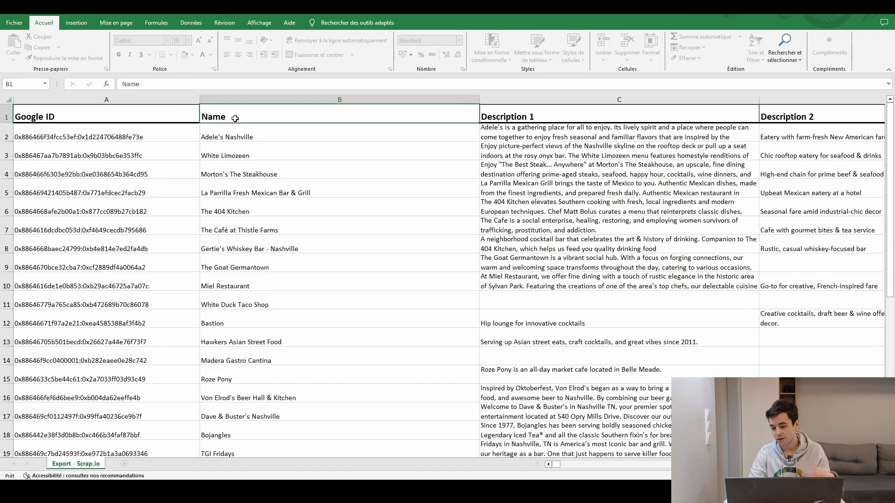
pyautogui.press('Right')
pyautogui.press('Right')
pyautogui.press('Right')
pyautogui.press('Right')
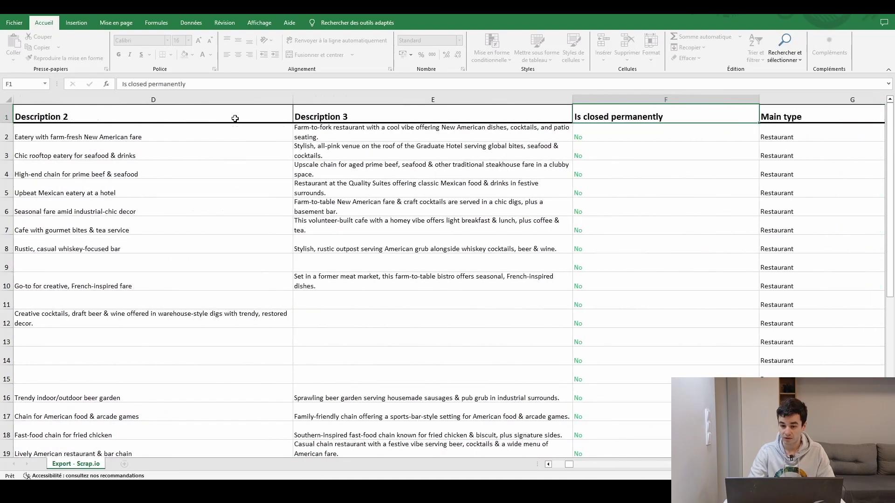
pyautogui.press('Right')
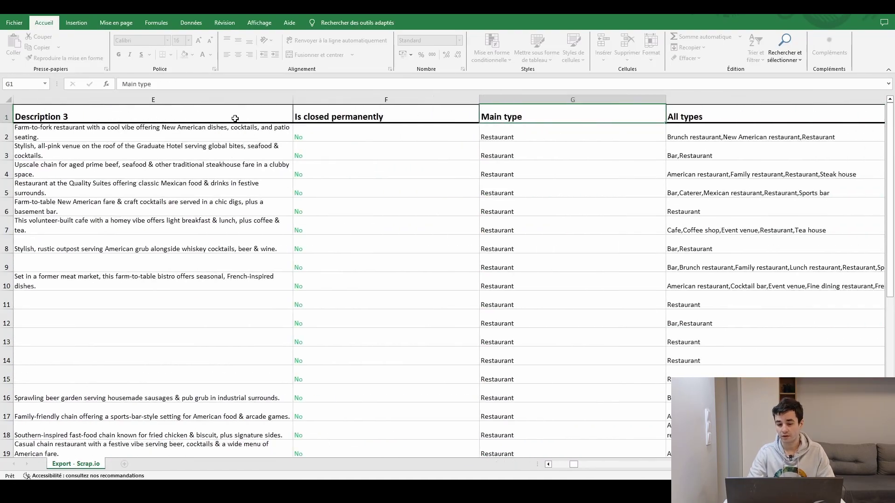
pyautogui.press('Right')
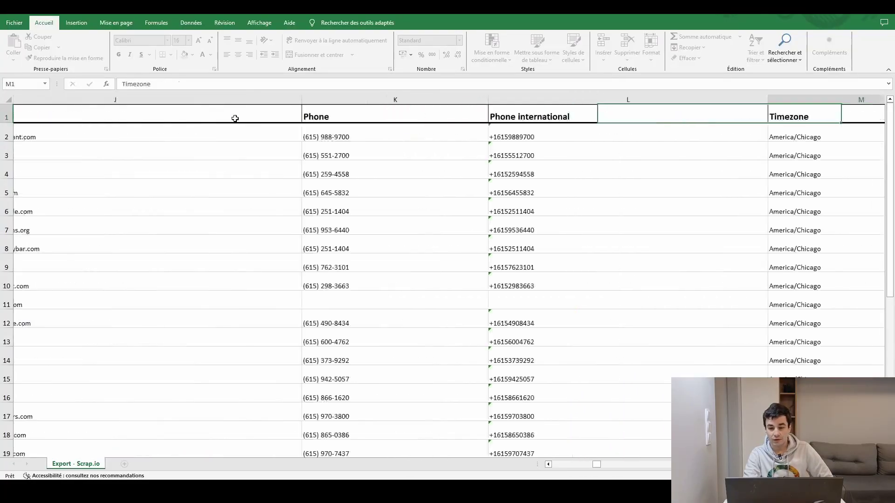
pyautogui.press('Right')
pyautogui.press('Right')
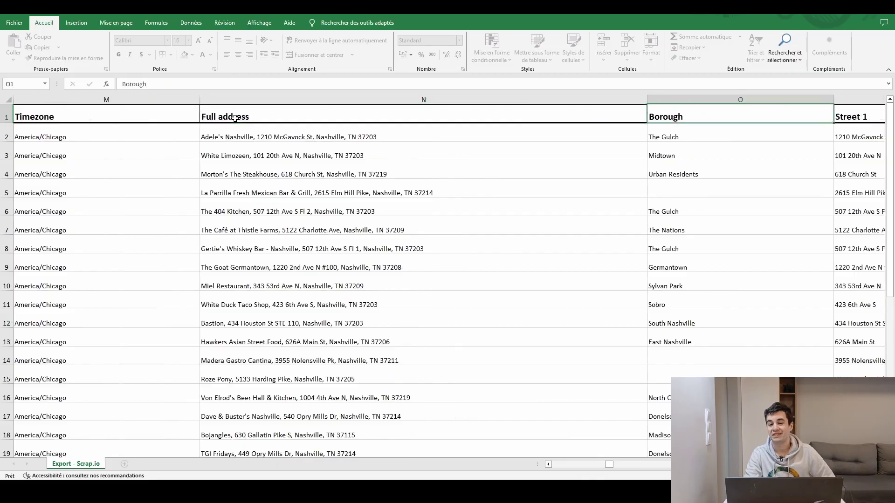
pyautogui.press('Right')
pyautogui.press('Right')
pyautogui.press('Right')
pyautogui.press('Right')
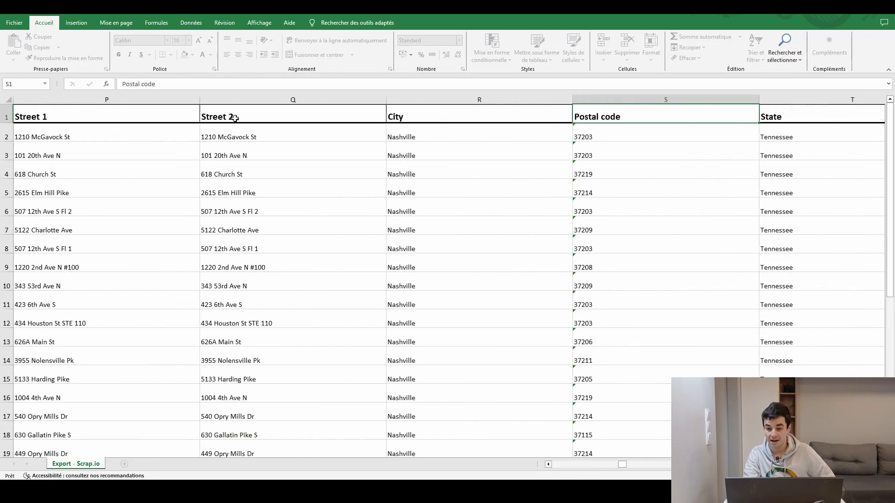
# Step: Continue across the Link, Owner Id, Facebook, Youtube and First seen on columns
pyautogui.press('Right')
pyautogui.press('Right')
pyautogui.press('Right')
pyautogui.press('Right')
pyautogui.press('Right')
pyautogui.press('Right')
pyautogui.press('Right')
pyautogui.press('Right')
pyautogui.press('Down')
pyautogui.press('Up')
pyautogui.press('Right')
pyautogui.press('Right')
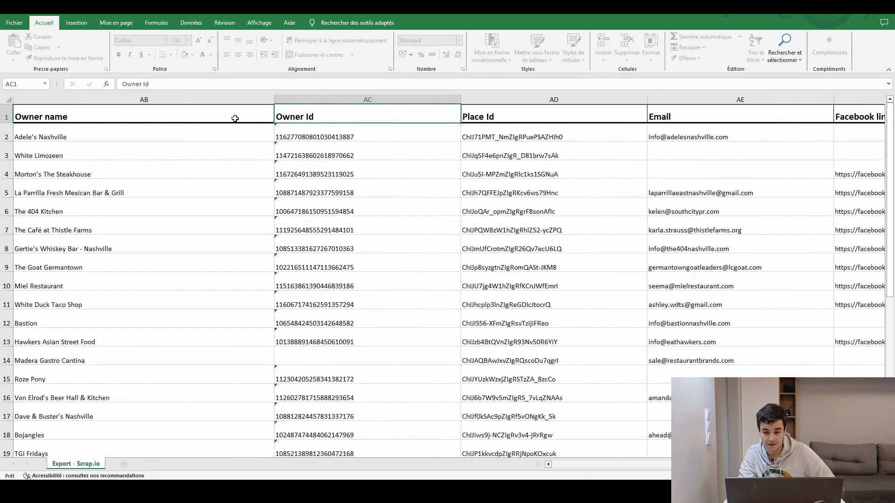
pyautogui.press('Right')
pyautogui.press('Right')
pyautogui.press('Right')
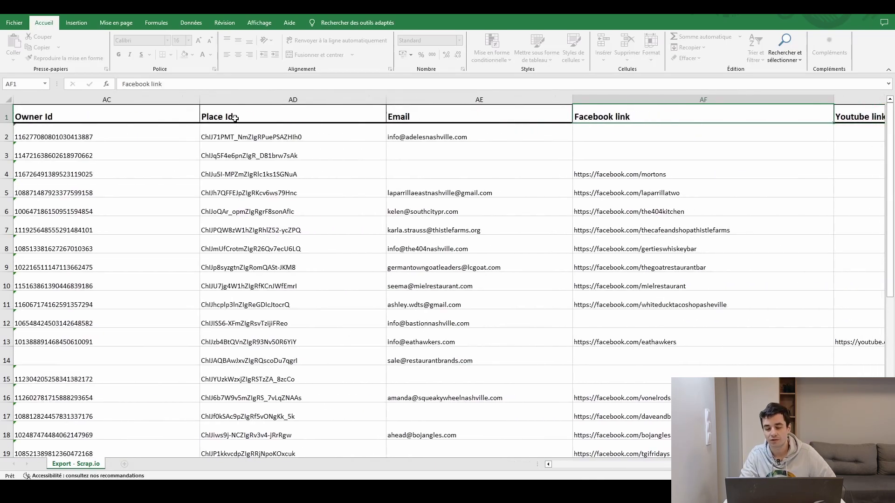
pyautogui.press('Right')
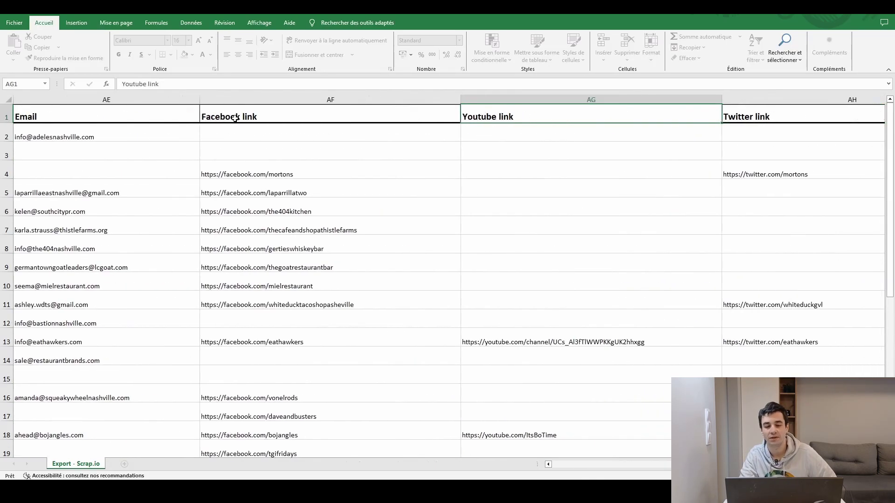
pyautogui.press('Right')
pyautogui.press('Right')
pyautogui.press('Right')
pyautogui.press('Right')
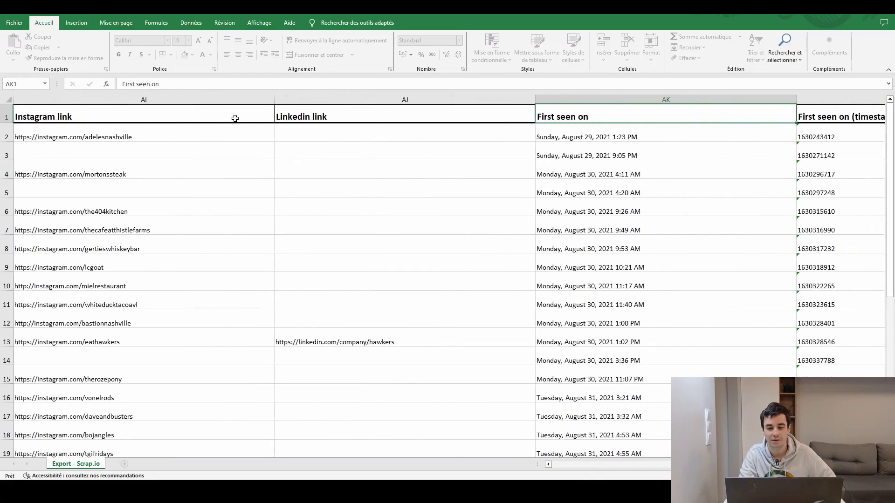
pyautogui.press('Right')
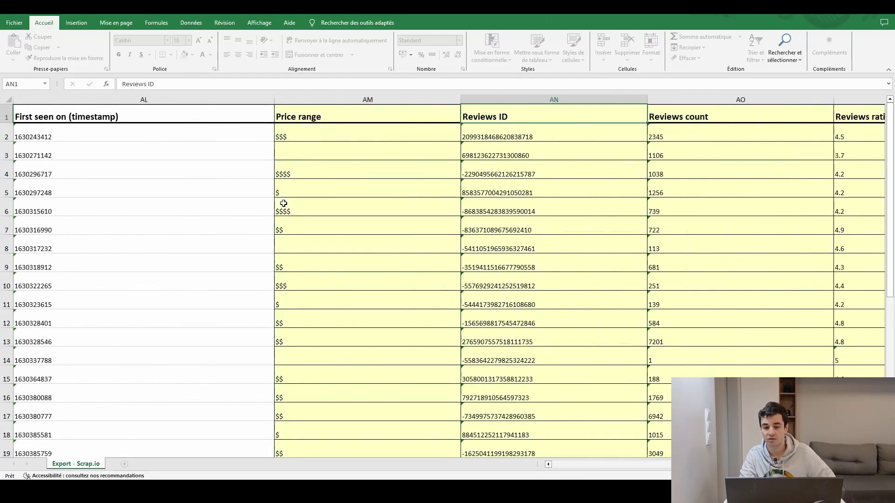
# Step: Move across Reviews per score, Occupancy, Is claimed, Characteristics, Website title and meta image columns
pyautogui.press('Right')
pyautogui.press('Right')
pyautogui.press('Right')
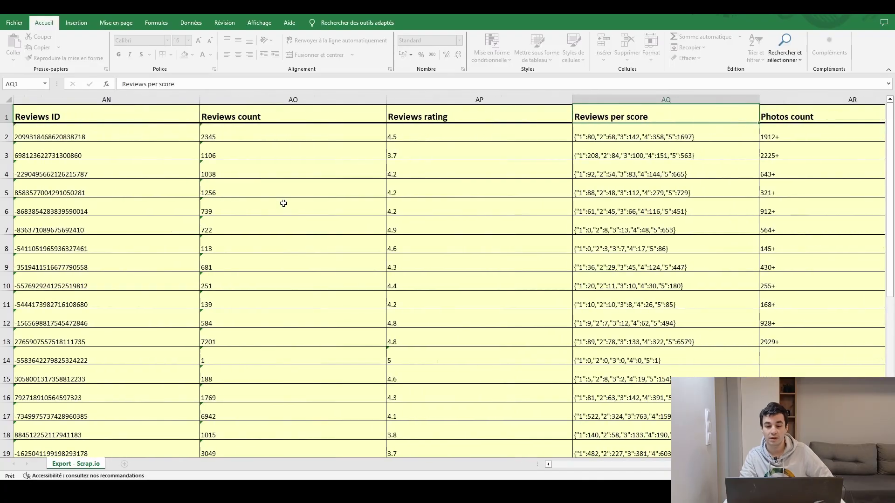
pyautogui.press('Right')
pyautogui.press('Right')
pyautogui.press('Right')
pyautogui.press('Right')
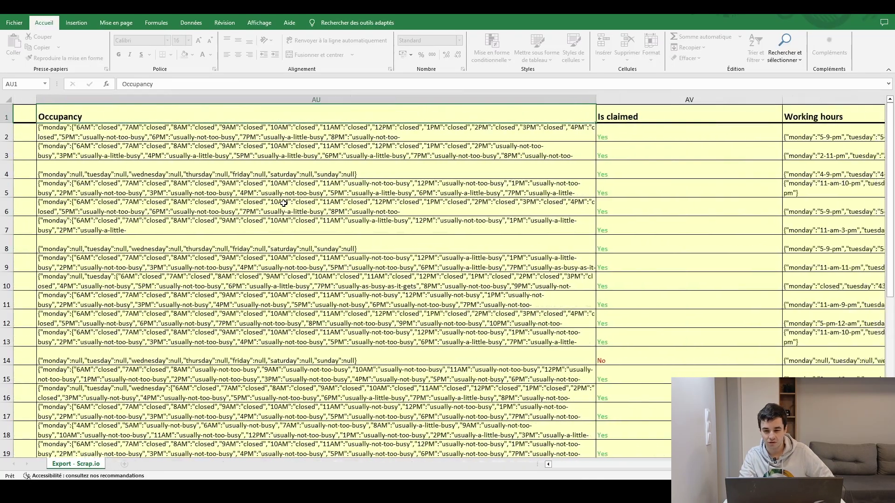
pyautogui.press('Right')
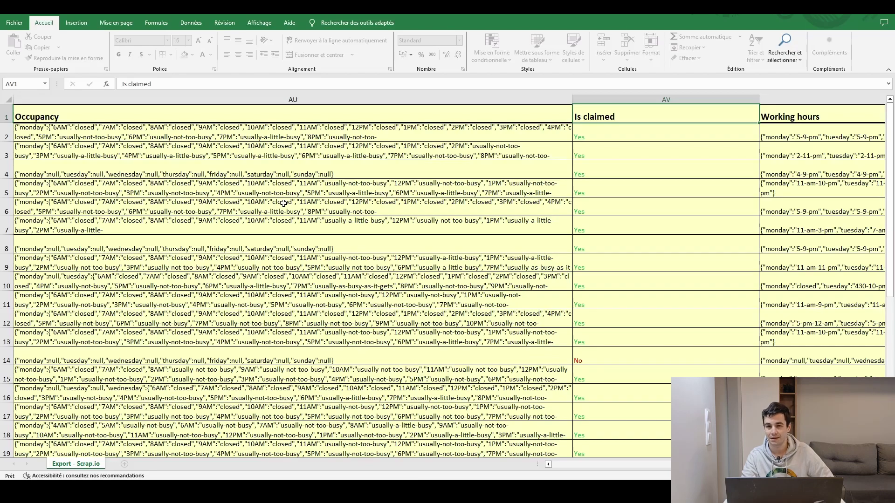
pyautogui.press('Right')
pyautogui.press('Right')
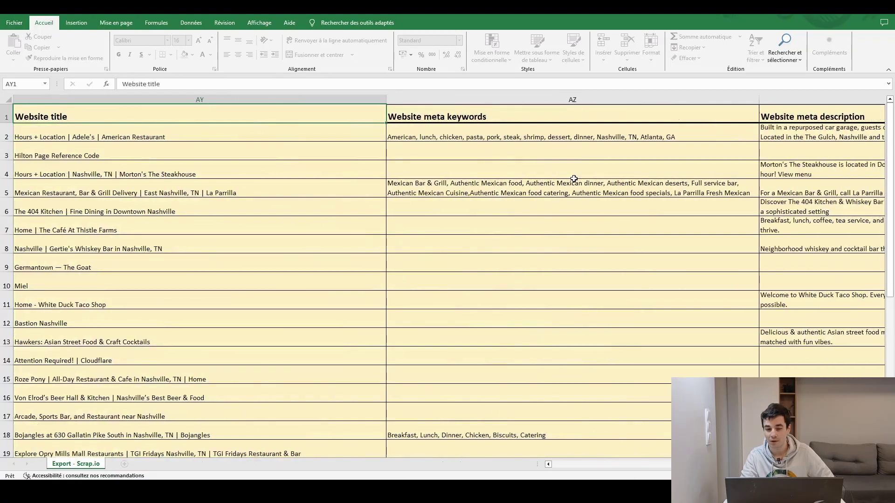
pyautogui.press('Right')
pyautogui.press('Right')
pyautogui.press('Right')
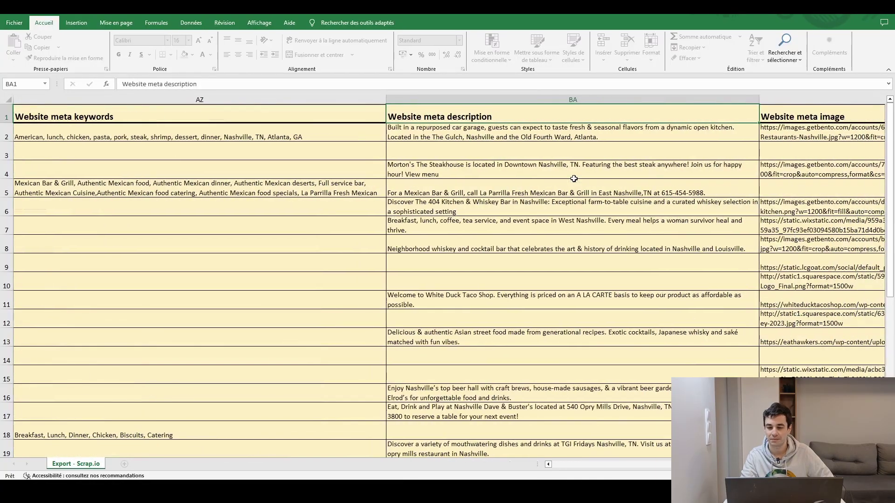
pyautogui.press('Right')
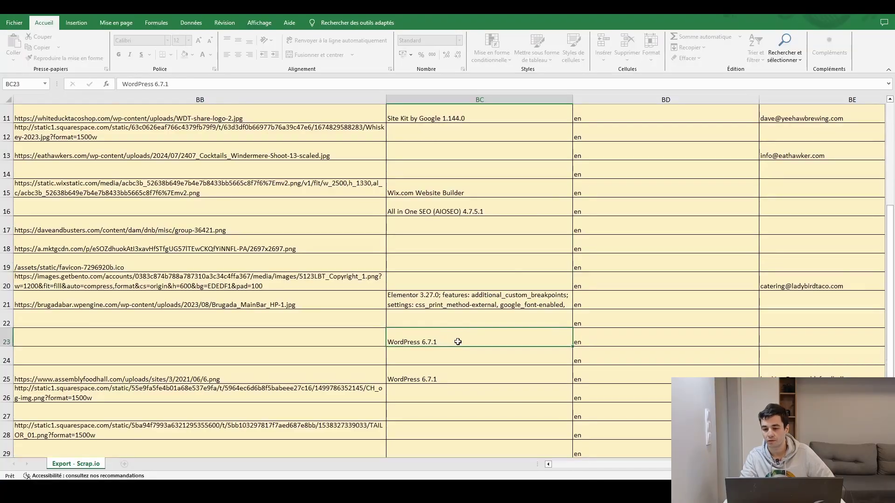
# Step: Check the All emails entries, then the Facebook, Instagram, Website technologies and LinkedIn columns
pyautogui.scroll(4, 588, 187)
pyautogui.click(588, 137)
pyautogui.press('Right')
pyautogui.press('Right')
pyautogui.press('Right')
pyautogui.press('Right')
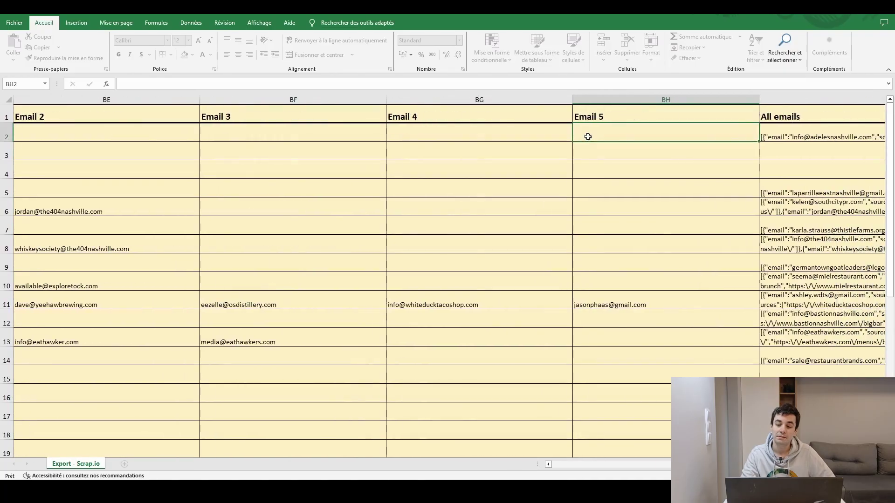
pyautogui.press('Right')
pyautogui.press('Up')
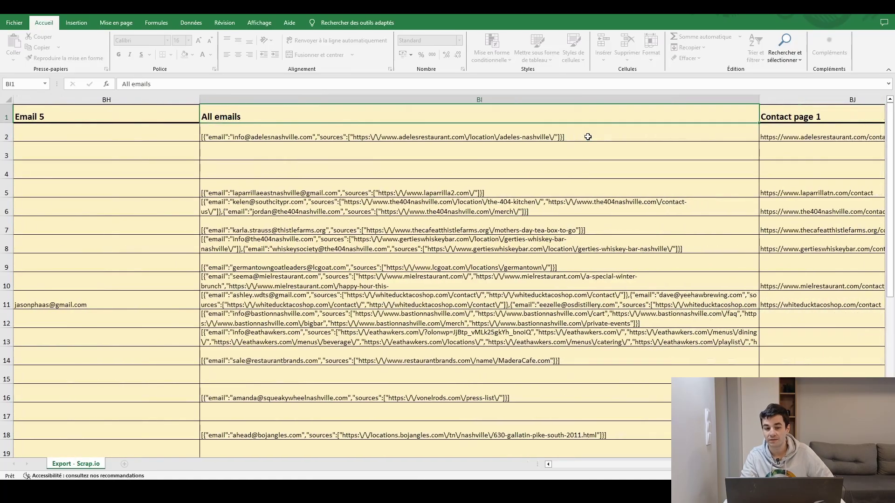
pyautogui.press('Down')
pyautogui.press('Up')
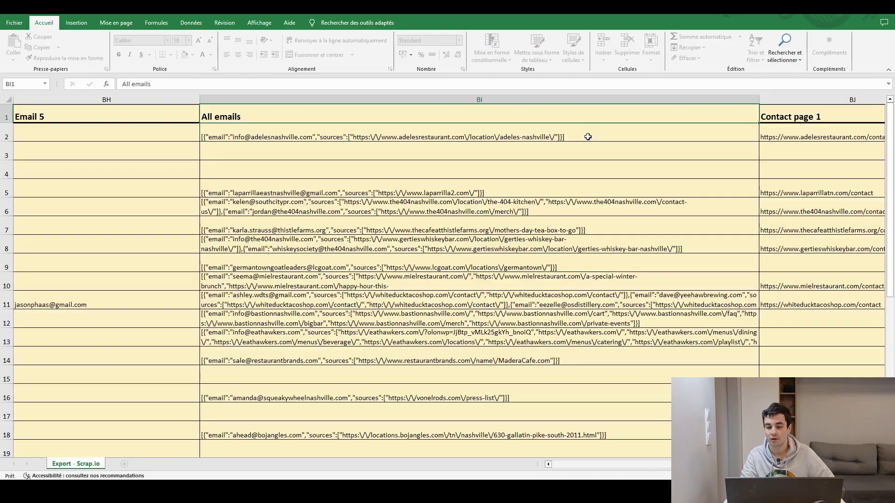
pyautogui.press('Right')
pyautogui.press('Right')
pyautogui.press('Right')
pyautogui.press('Right')
pyautogui.press('Right')
pyautogui.press('Right')
pyautogui.press('Right')
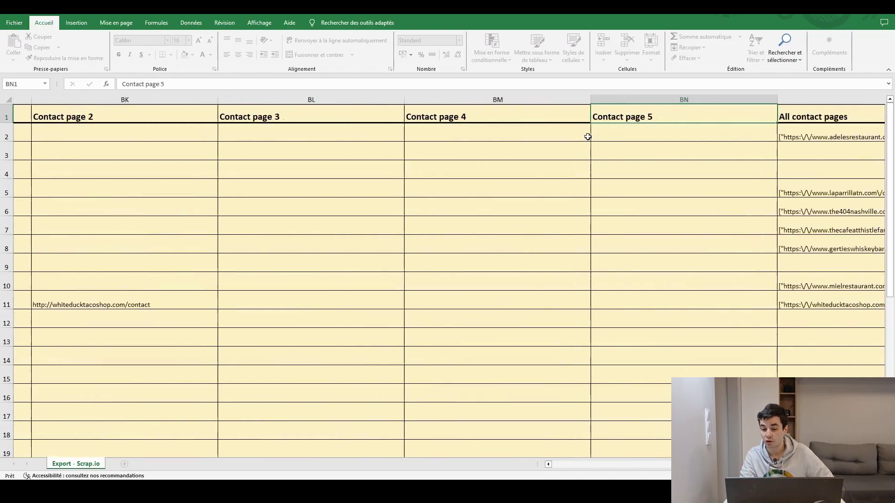
pyautogui.press('Right')
pyautogui.press('Right')
pyautogui.press('Right')
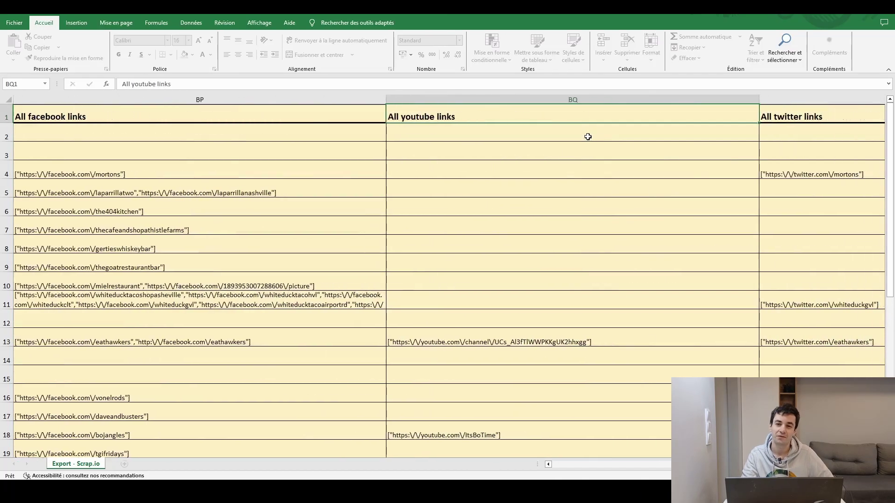
pyautogui.press('Right')
pyautogui.press('Right')
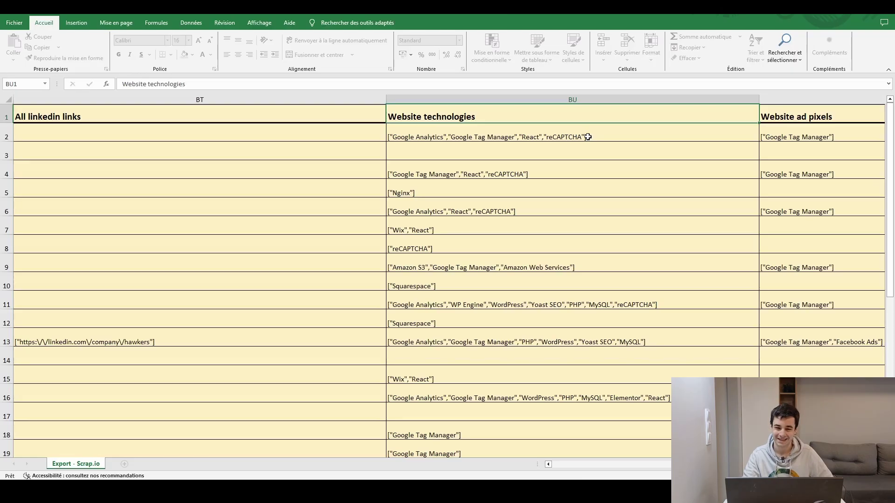
pyautogui.press('Right')
pyautogui.press('Left')
pyautogui.press('Left')
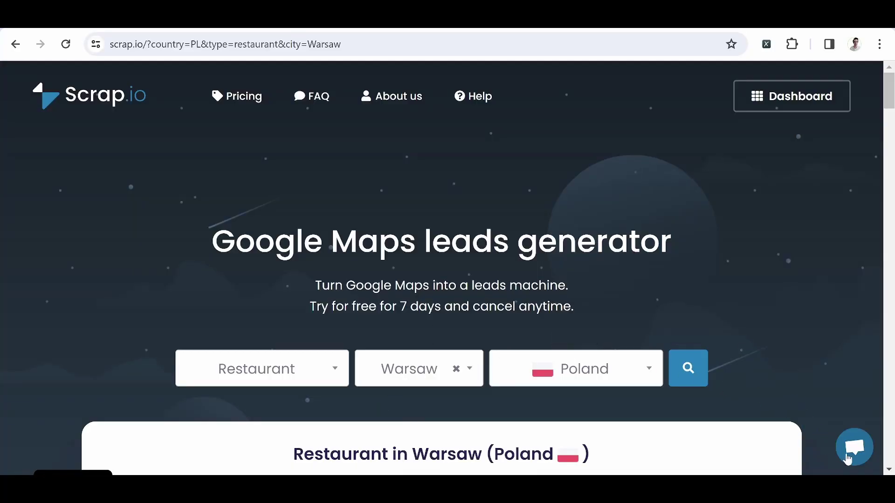
# Step: Open Scrap.io's support chat on the Warsaw restaurants page to get the 'How can I help you?' greeting
pyautogui.click(854, 462)
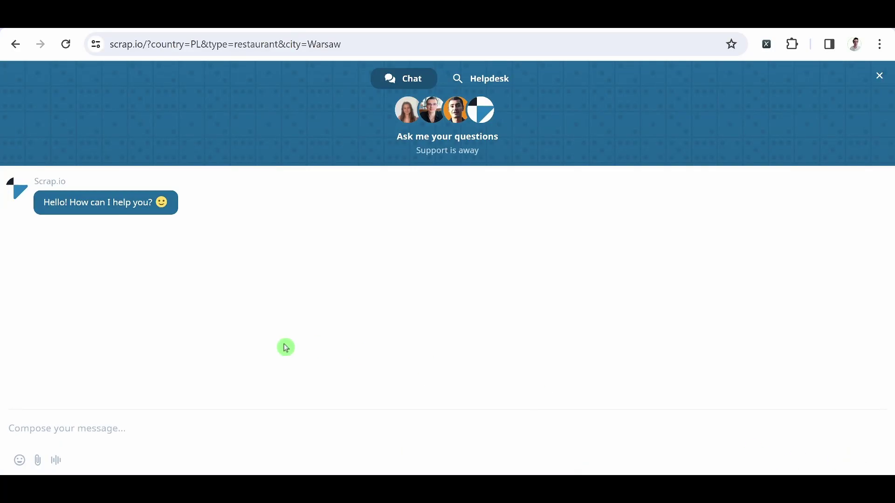